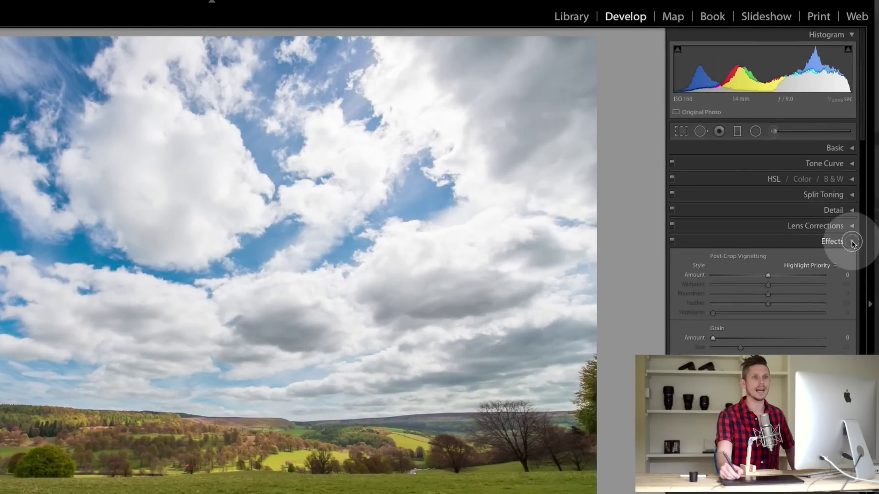
- Collapse the Effects panel so the vignetting and grain settings are hidden
left_click(852, 242)
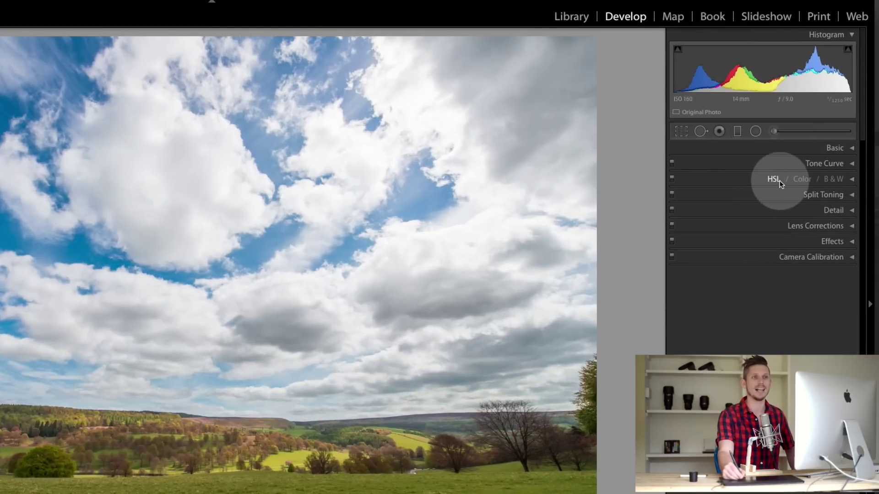
- Expand the HSL panel and show only the Luminance sliders
left_click(852, 179)
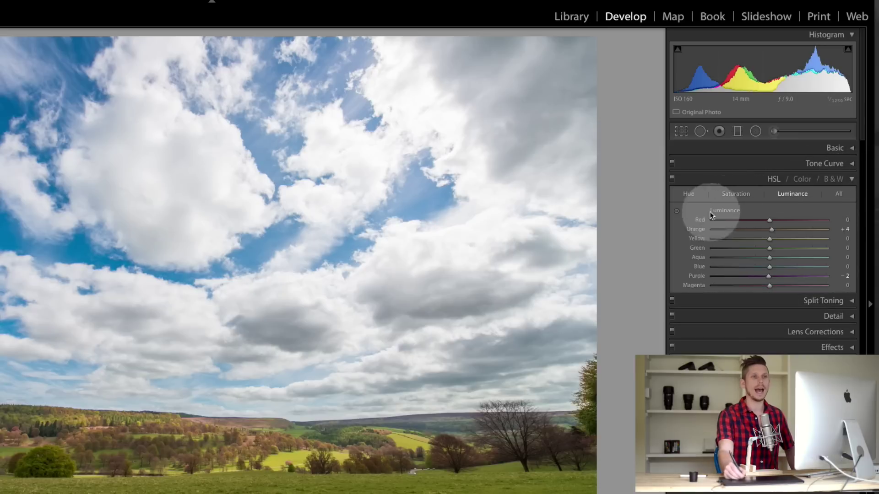
left_click(840, 194)
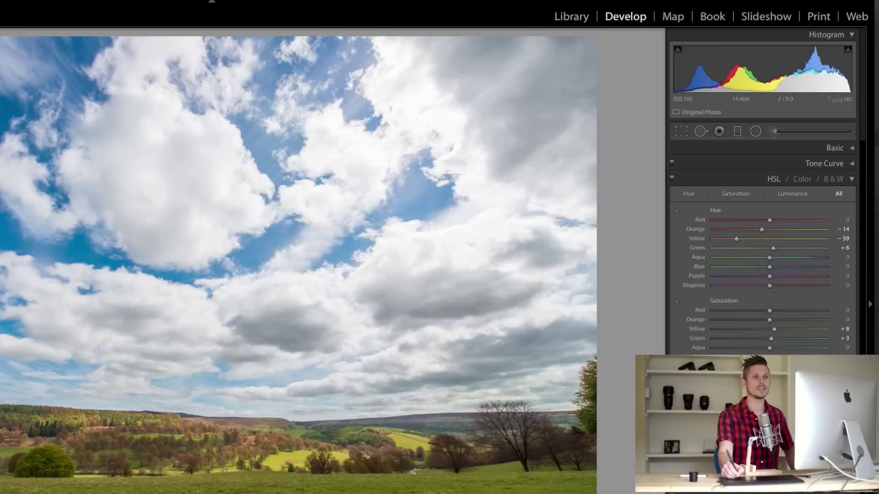
left_click(796, 194)
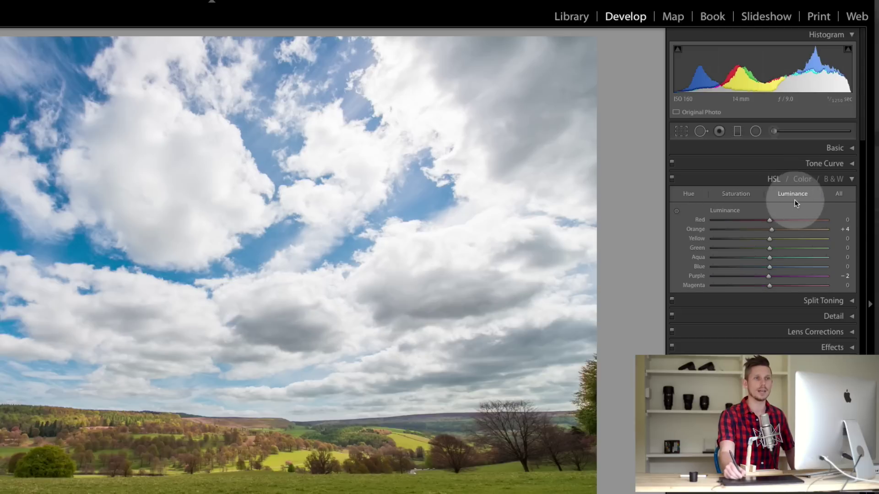
- Preview Blue luminance at -100, return it near zero, and select the targeted adjustment tool
left_click_drag(770, 267, 771, 268)
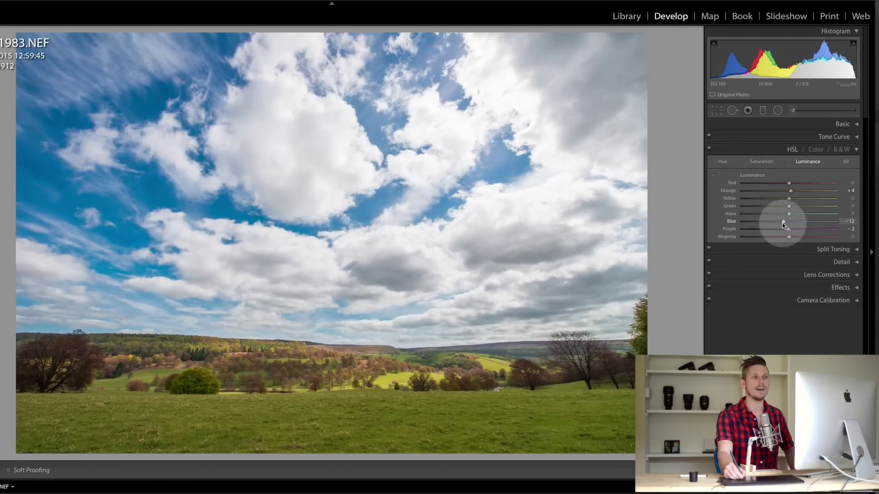
left_click_drag(768, 266, 750, 271)
left_click_drag(774, 225, 729, 260)
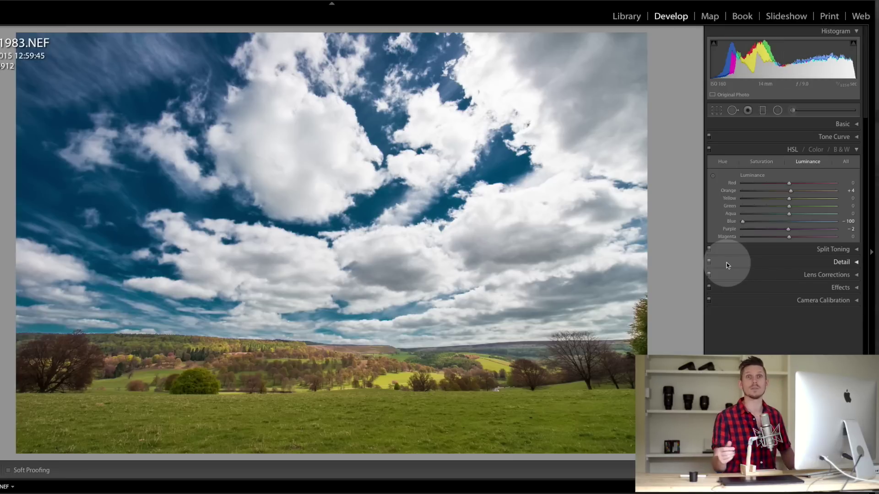
left_click_drag(742, 221, 788, 222)
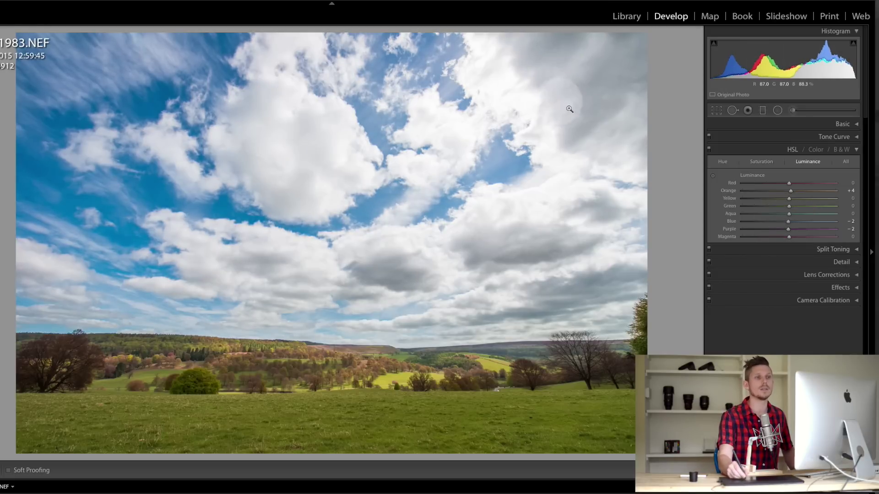
left_click(709, 178)
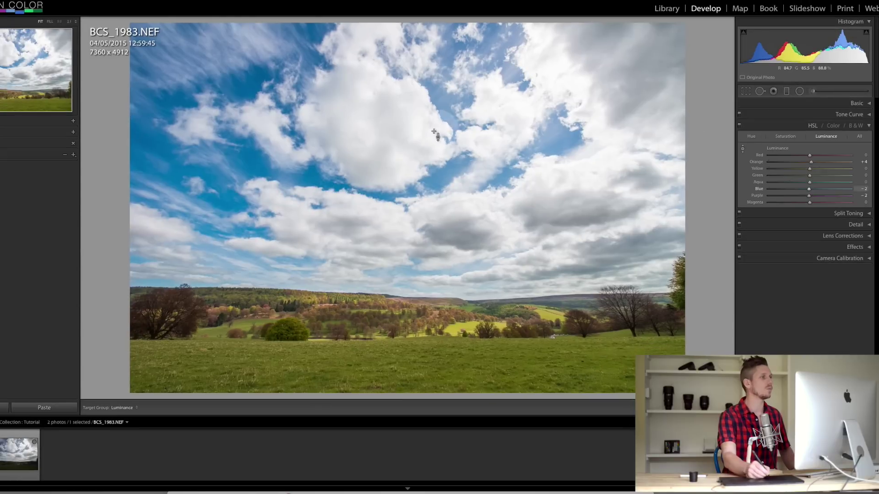
- Drag on the photo to lighten, then darken the sky's blues to -100, and darken the grass
left_click_drag(252, 165, 244, 134)
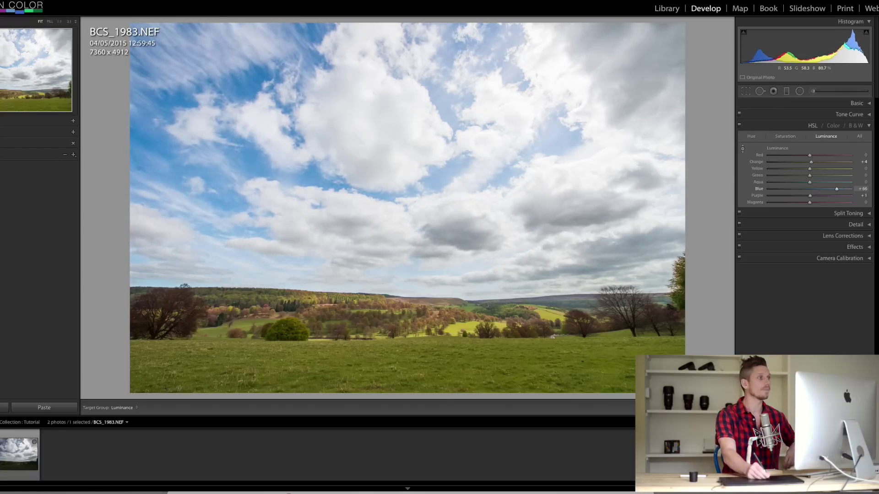
left_click_drag(254, 158, 266, 192)
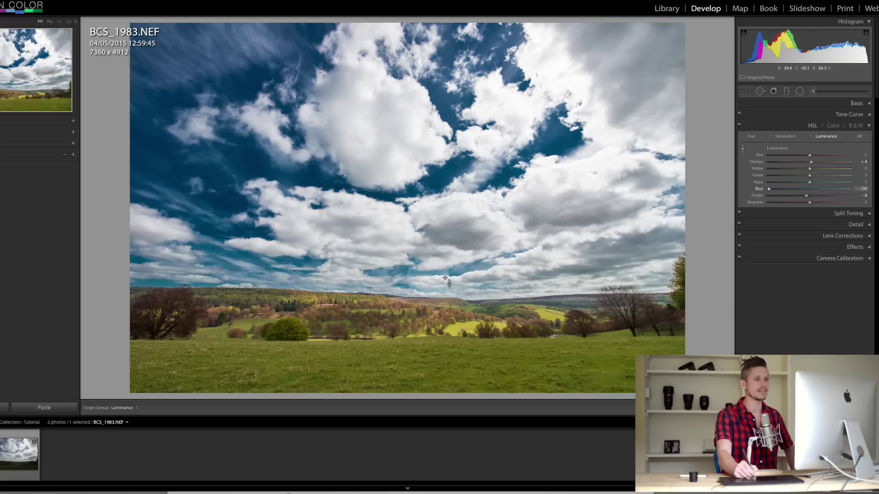
left_click_drag(534, 363, 538, 327)
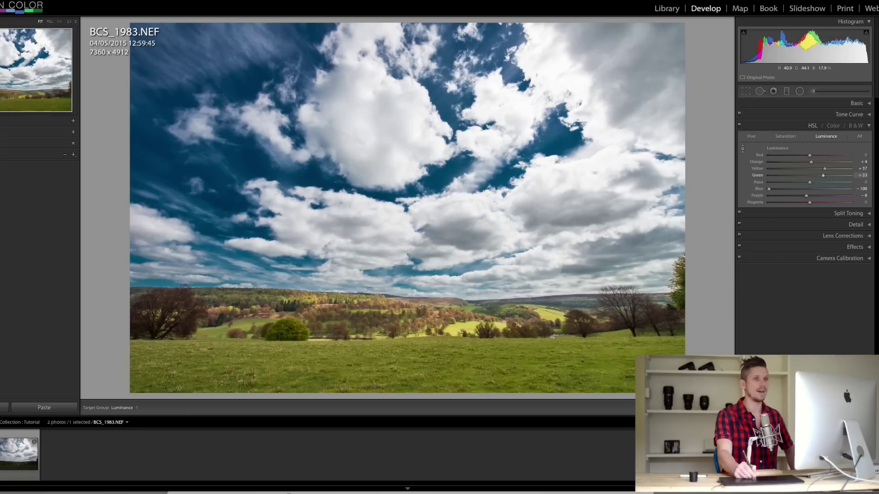
- Reset Yellow and Green luminance to 0, restore a light blue sky, and switch to Copy 1
double_click(831, 168)
double_click(830, 175)
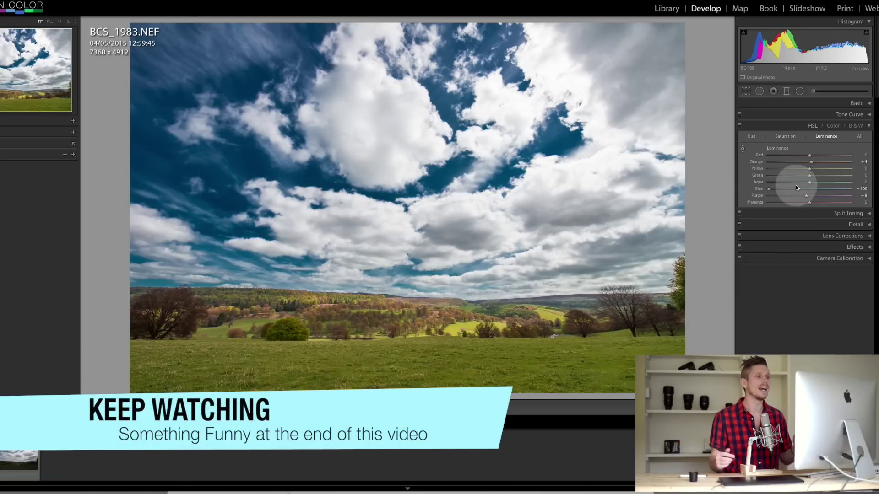
mouse_move(795, 188)
left_mouse_down()
mouse_move(712, 189)
mouse_move(807, 189)
left_mouse_up()
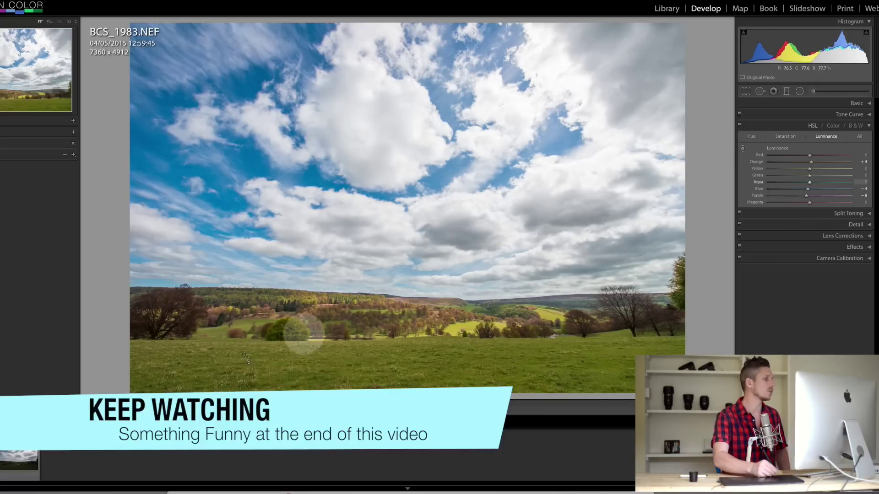
left_click(11, 475)
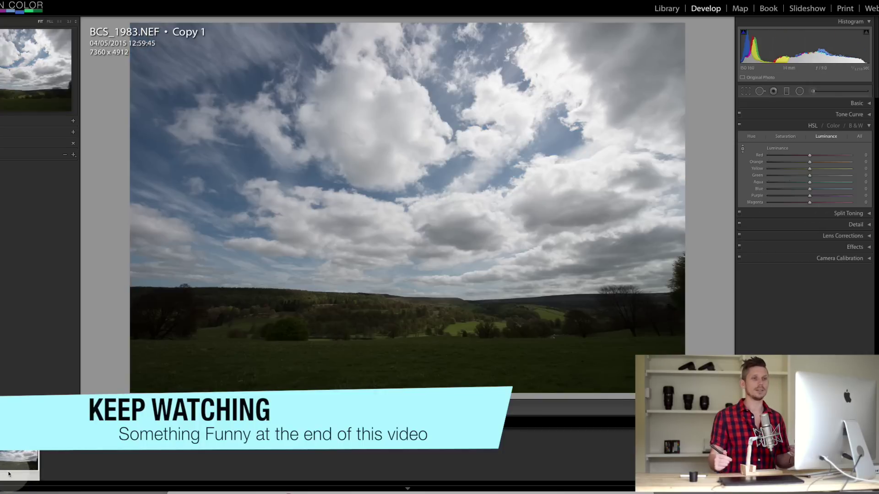
- Compare the edited original with Copy 1, then collapse HSL and expand the Basic panel
key("Left")
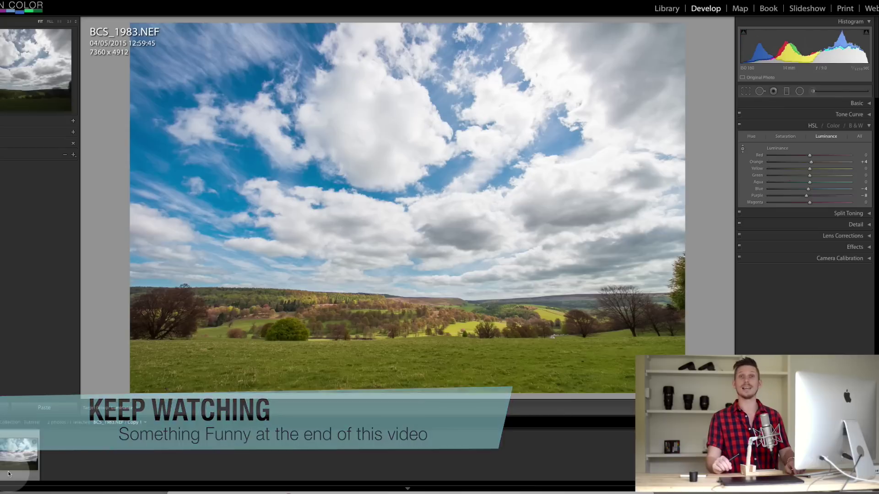
left_click(8, 473)
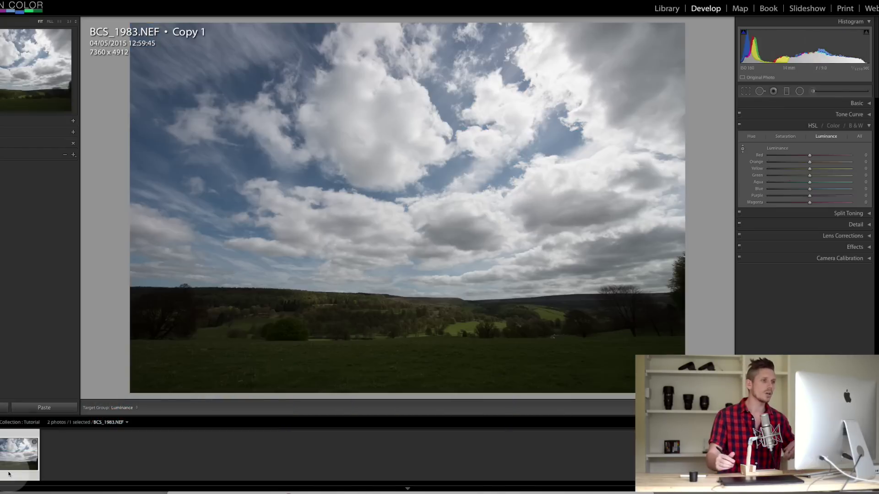
left_click(869, 114)
left_click(856, 103)
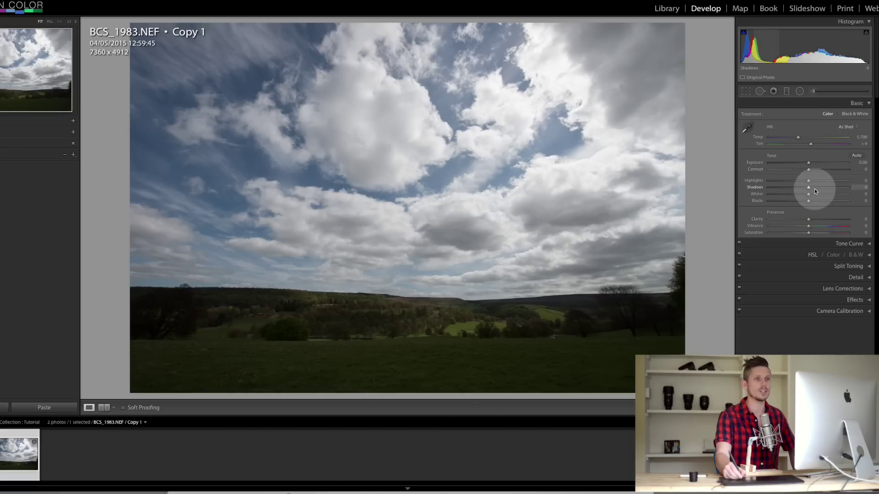
- Set Copy 1's Shadows +100, Highlights -69, Exposure +0.80, and raise Vibrance to +19
left_click_drag(809, 188, 851, 187)
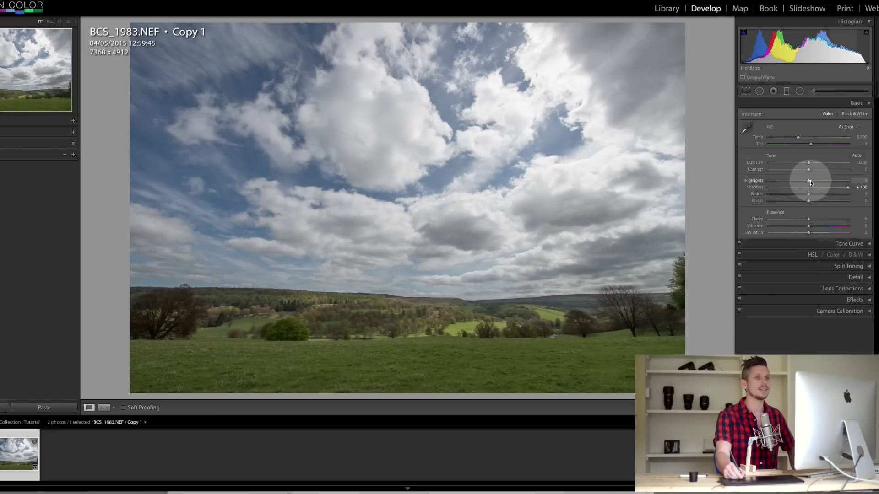
left_click_drag(790, 182, 815, 162)
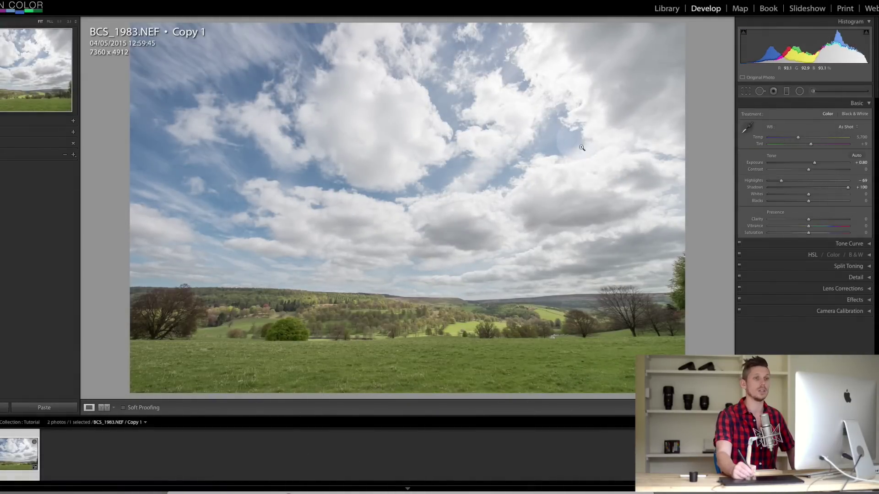
mouse_move(808, 196)
left_mouse_down()
mouse_move(823, 192)
mouse_move(779, 204)
mouse_move(803, 207)
mouse_move(773, 204)
mouse_move(801, 211)
left_mouse_up()
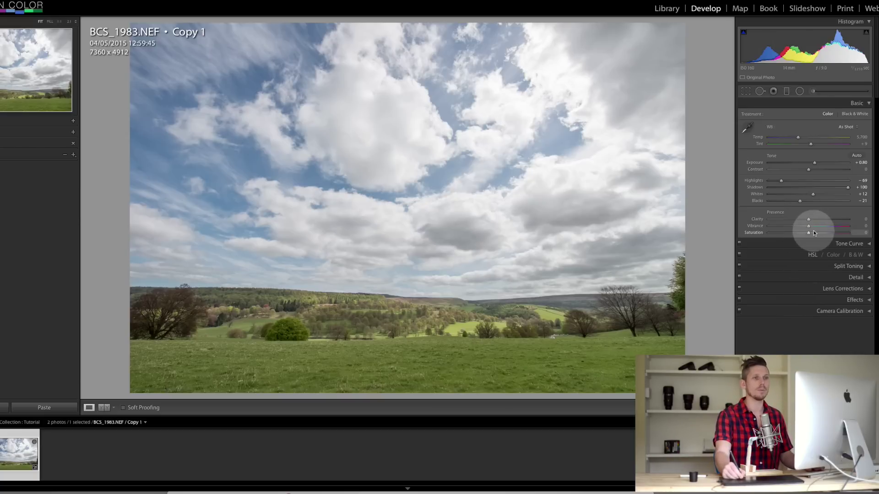
left_click_drag(809, 226, 816, 227)
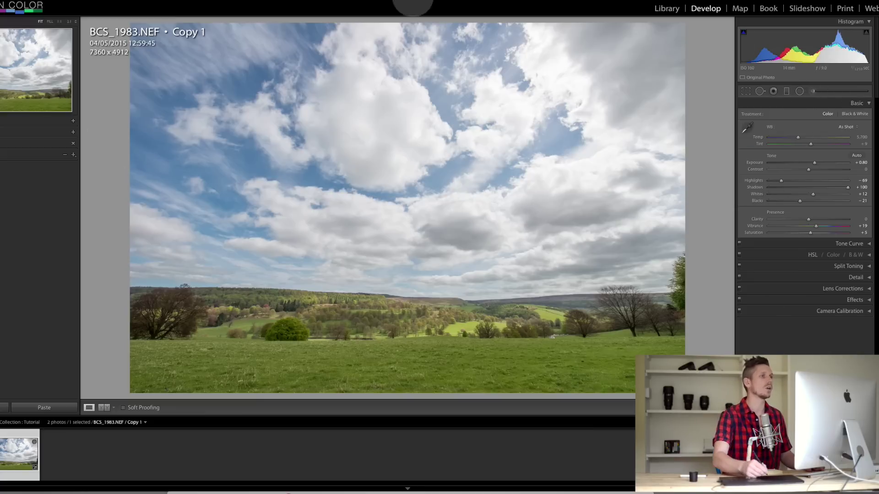
- Draw a graduated filter from sky to horizon with Saturation 36, Highlights -86 and slight warmth
left_click(786, 93)
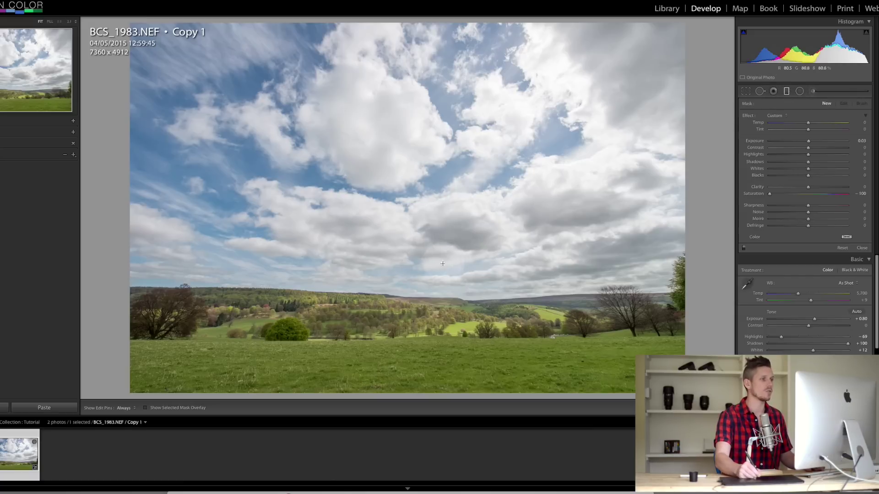
left_click_drag(424, 260, 424, 334)
left_click(817, 194)
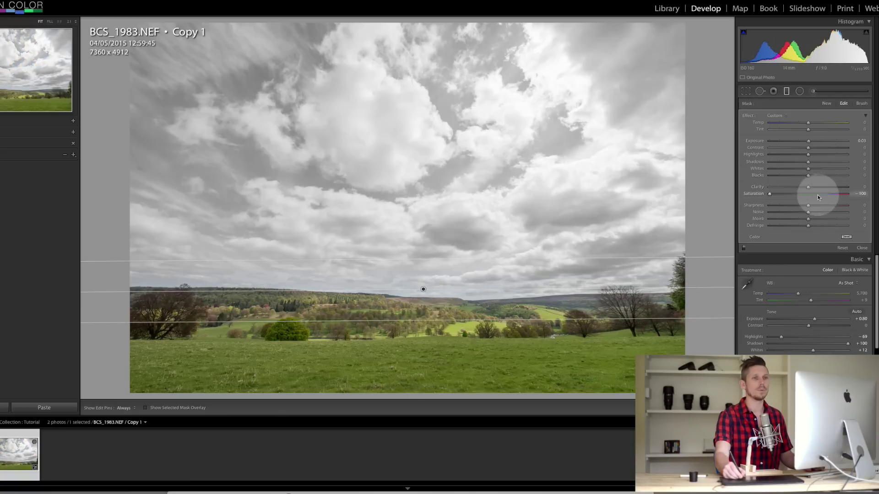
left_click(821, 195)
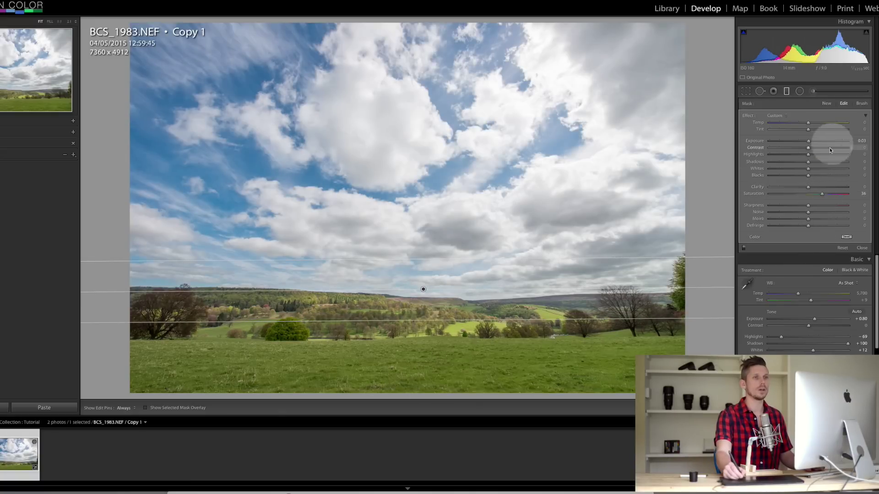
left_click_drag(807, 157, 853, 161)
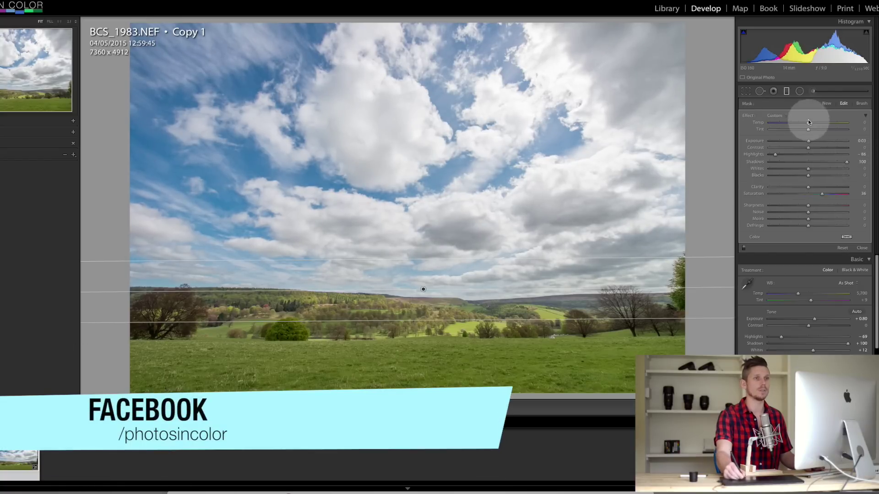
mouse_move(808, 125)
left_mouse_down()
mouse_move(815, 124)
mouse_move(810, 137)
left_mouse_up()
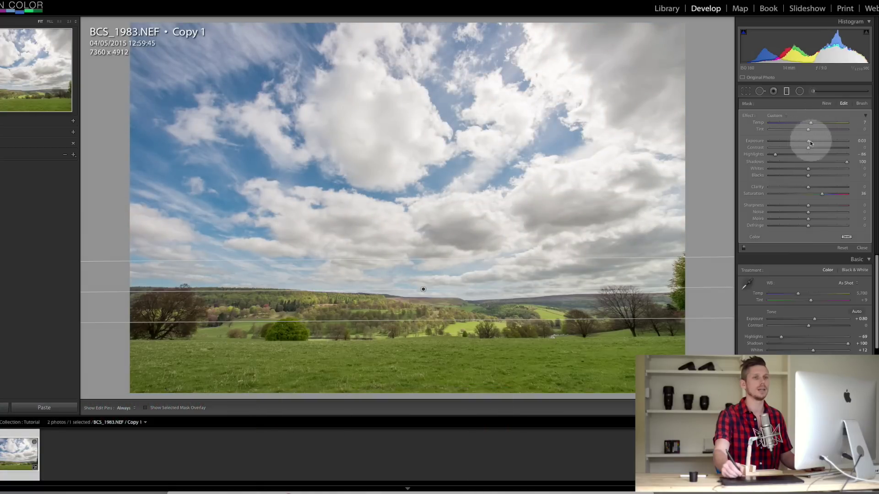
- Add Clarity 26 to the sky filter, leave the tint unchanged, and close the filter
left_click(846, 237)
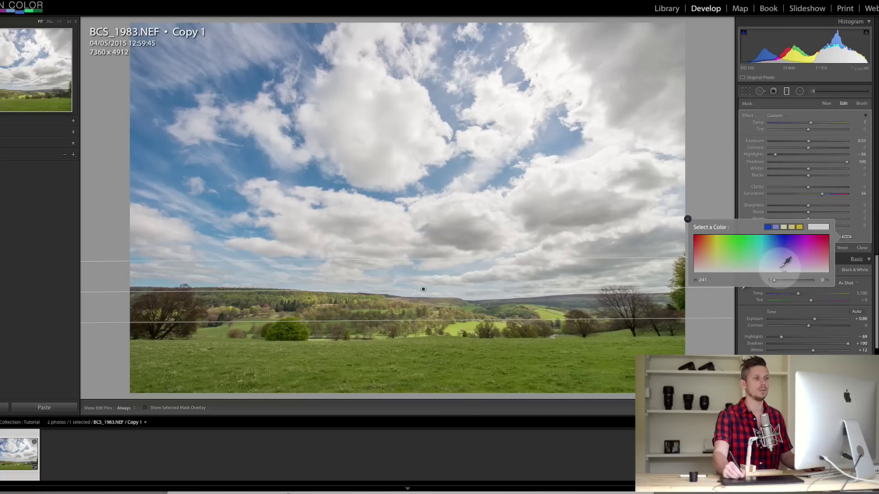
left_click(847, 238)
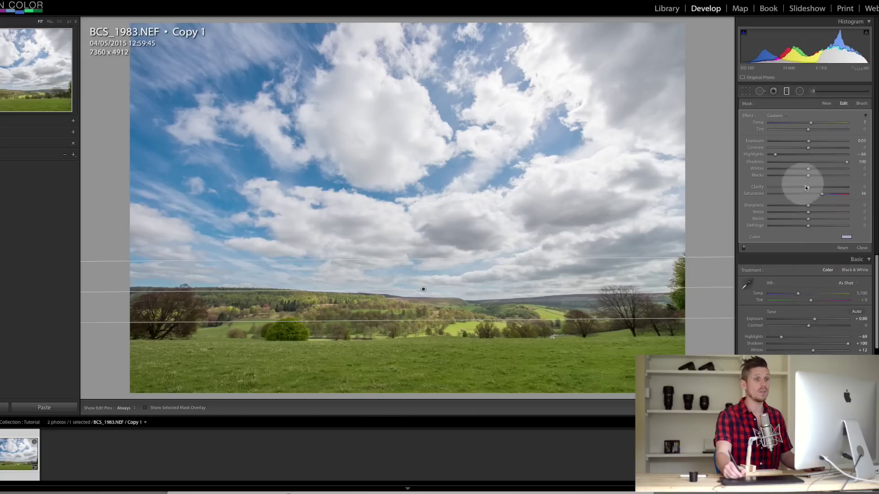
mouse_move(808, 189)
left_mouse_down()
mouse_move(845, 183)
mouse_move(794, 195)
mouse_move(839, 195)
mouse_move(814, 196)
left_mouse_up()
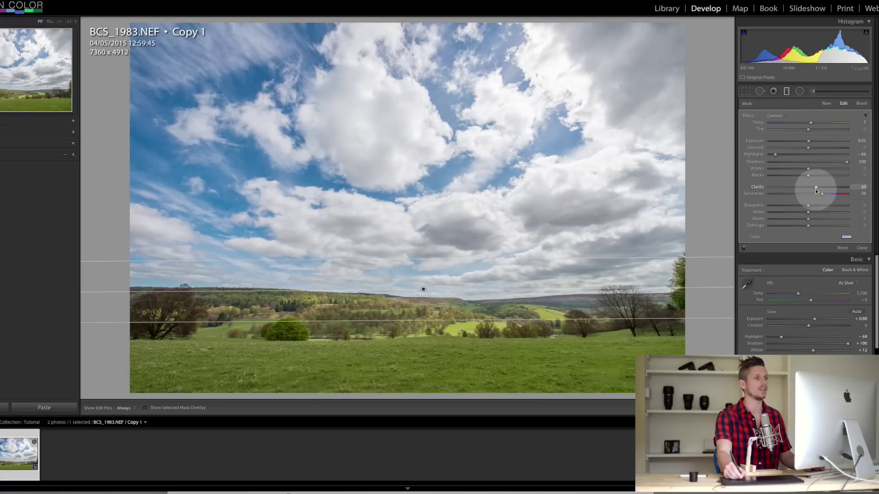
left_click_drag(817, 189, 818, 189)
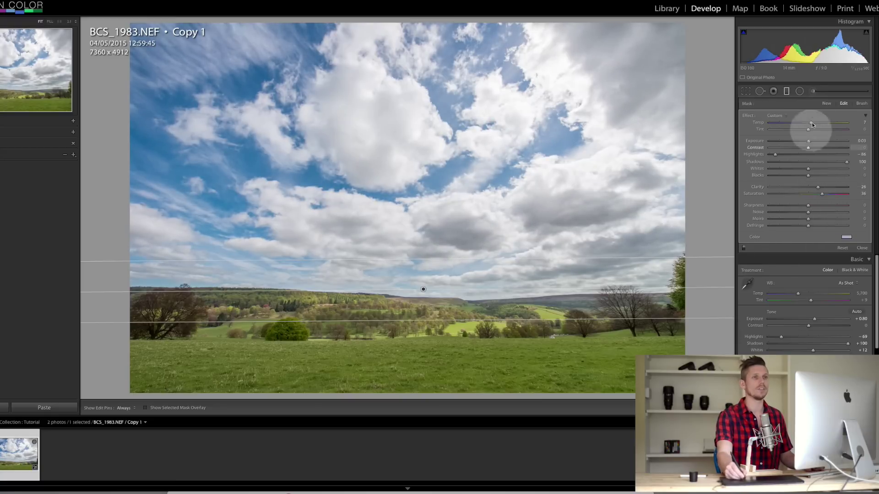
left_click(786, 91)
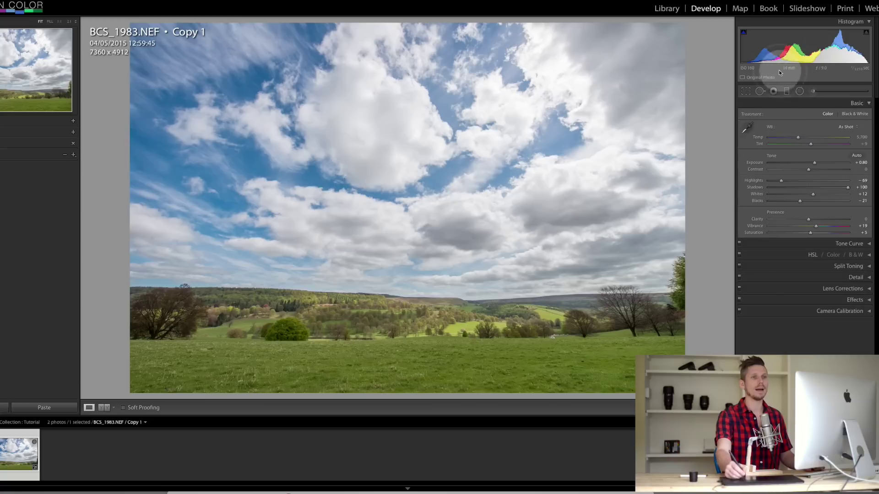
- Shift HSL hue of Orange to -51 and Yellow to -49 for redder trees and hedgerows
left_click(869, 257)
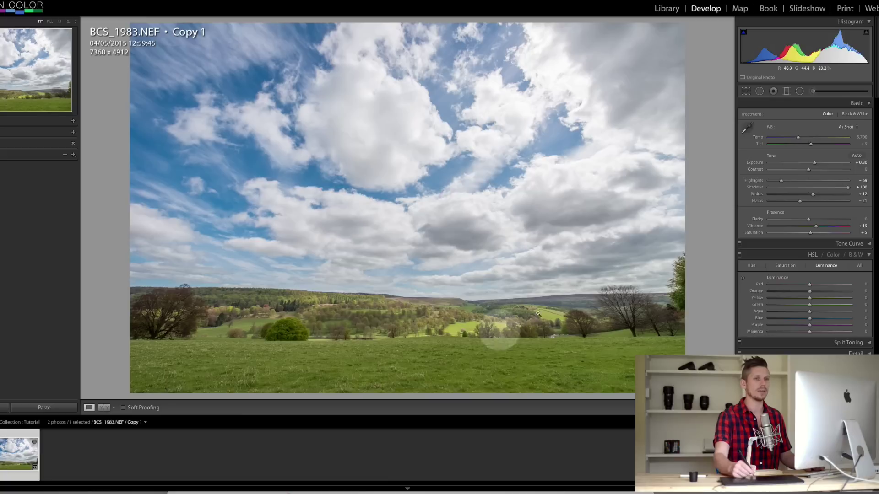
left_click(752, 266)
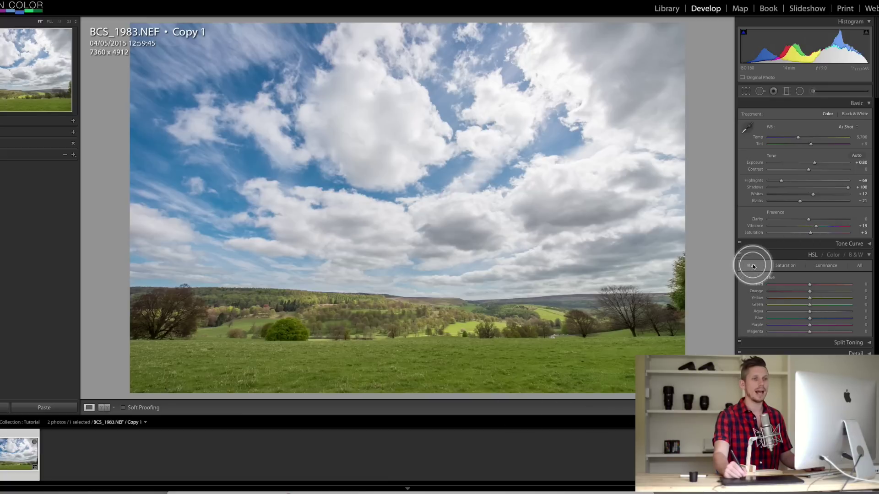
mouse_move(809, 293)
left_mouse_down()
mouse_move(841, 294)
mouse_move(774, 300)
mouse_move(806, 301)
left_mouse_up()
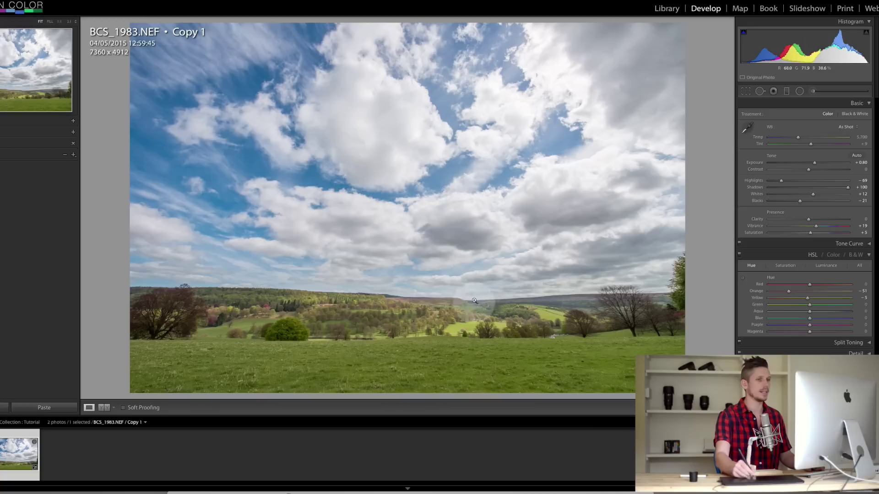
mouse_move(807, 301)
left_mouse_down()
mouse_move(768, 301)
mouse_move(812, 308)
left_mouse_up()
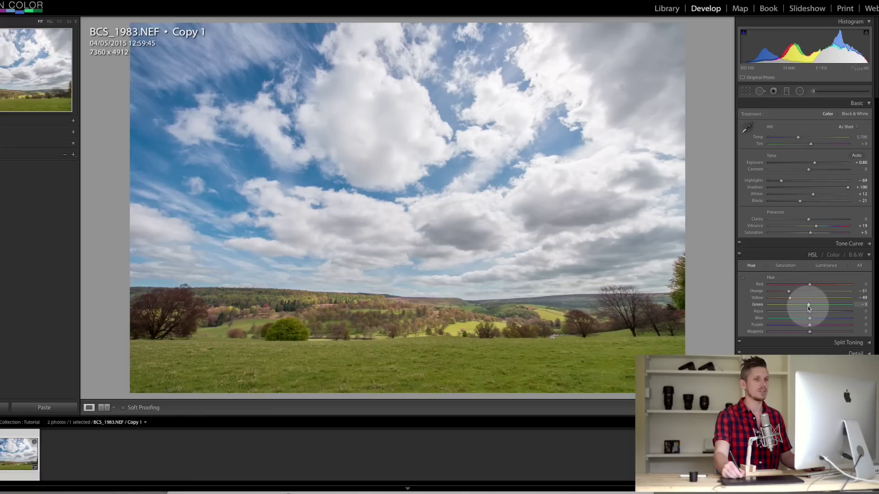
left_click(820, 267)
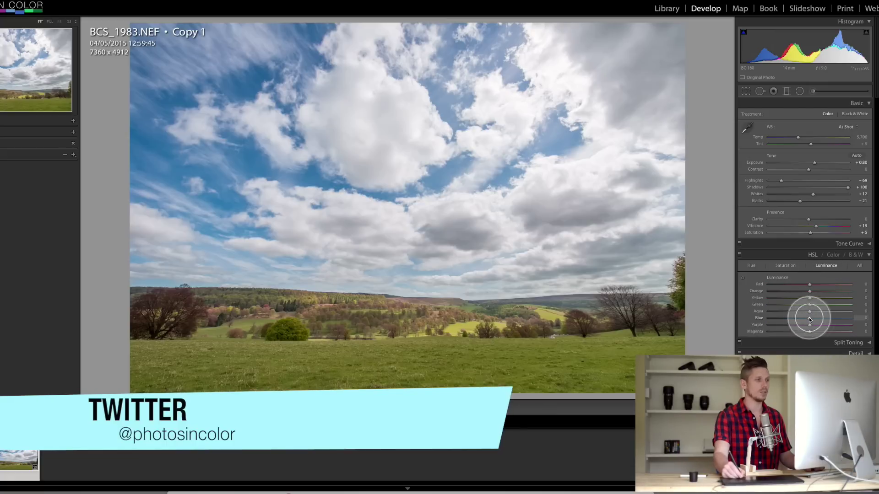
- Set HSL luminance Yellow +44, Green +46, Blue -33 and saturation Yellow +24, Green +14, Blue +27
left_click_drag(803, 318, 793, 319)
left_click_drag(784, 318, 828, 303)
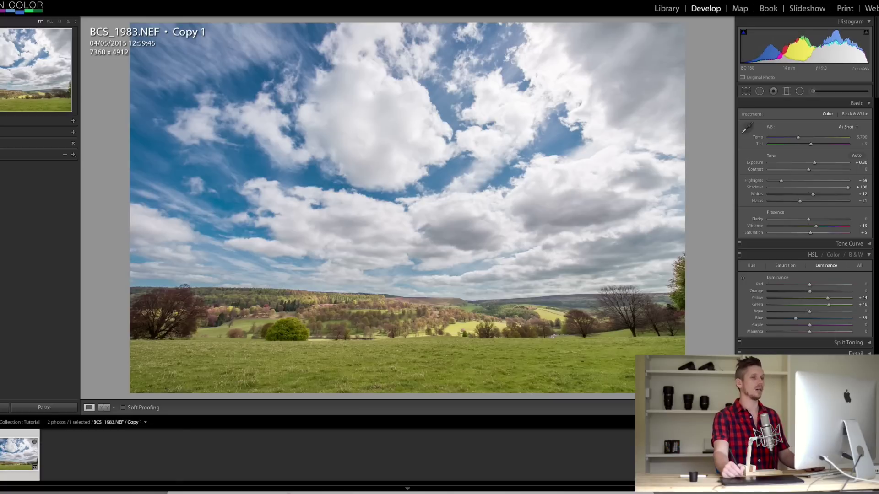
left_click(786, 267)
mouse_move(809, 317)
left_mouse_down()
mouse_move(832, 300)
mouse_move(818, 305)
left_mouse_up()
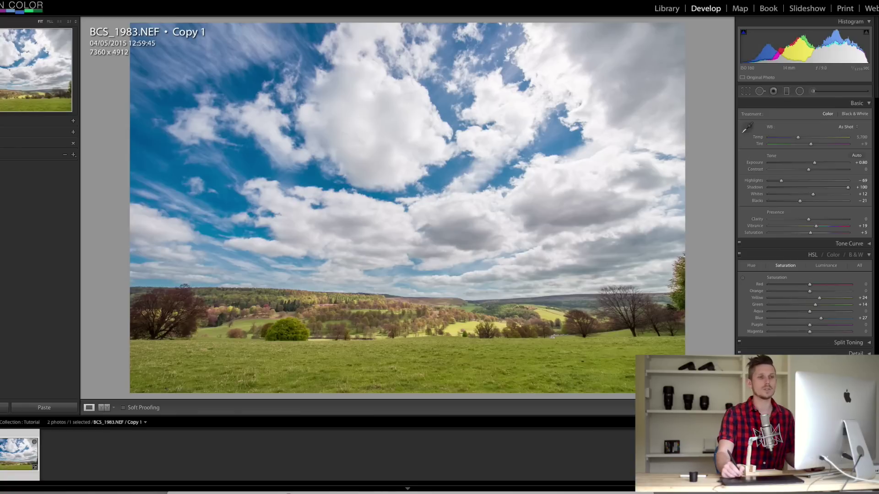
left_click(786, 265)
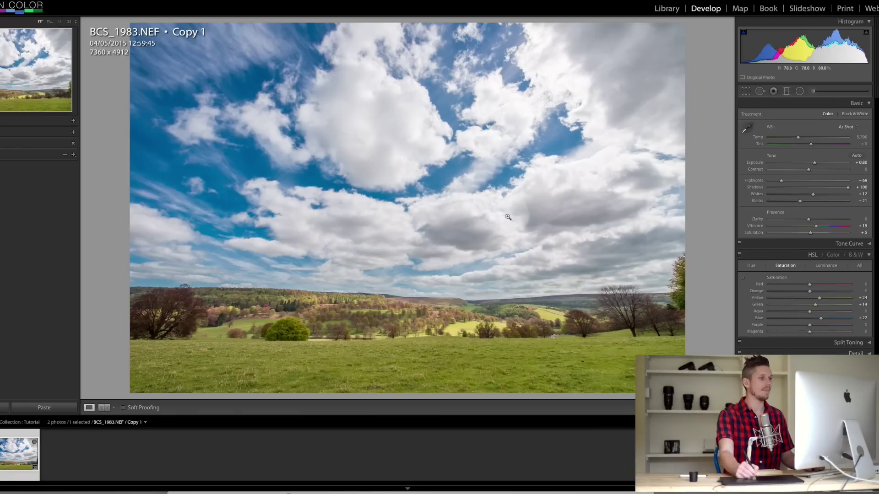